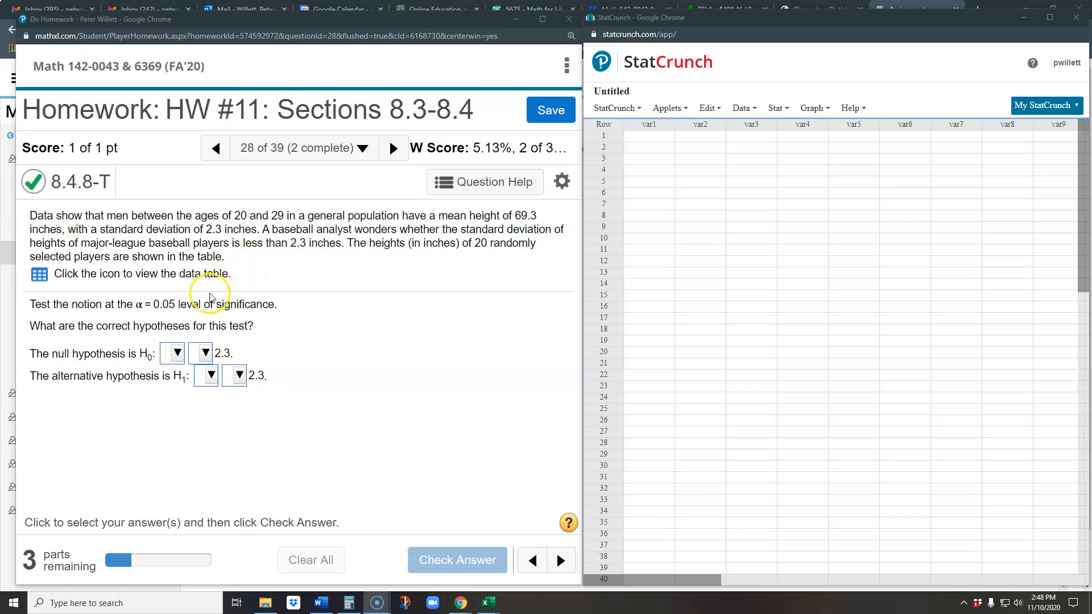
- Set the null hypothesis to σ = 2.3
left_click(177, 354)
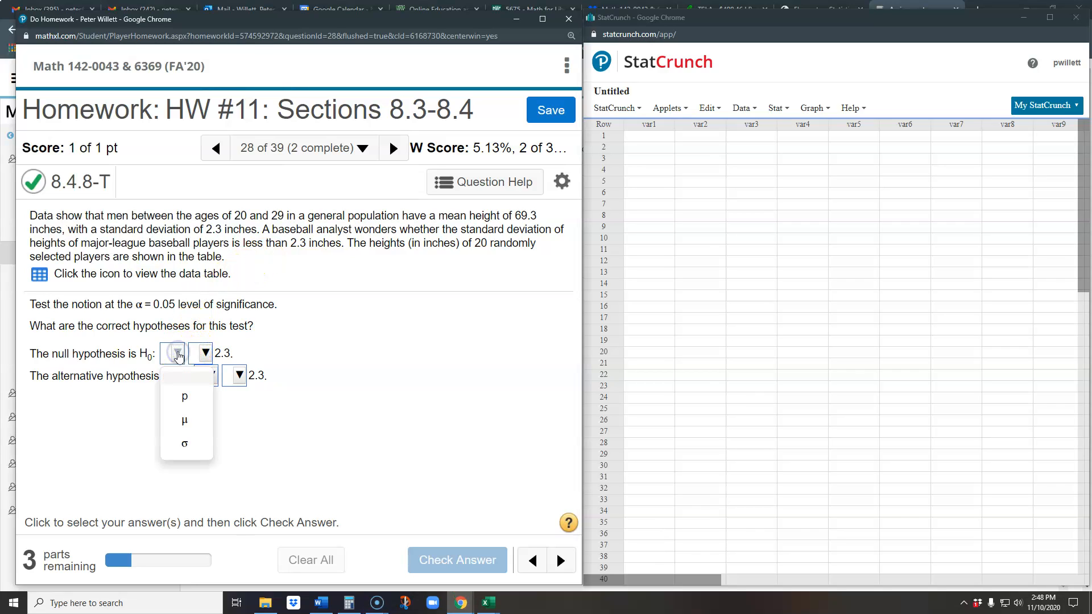
left_click(184, 443)
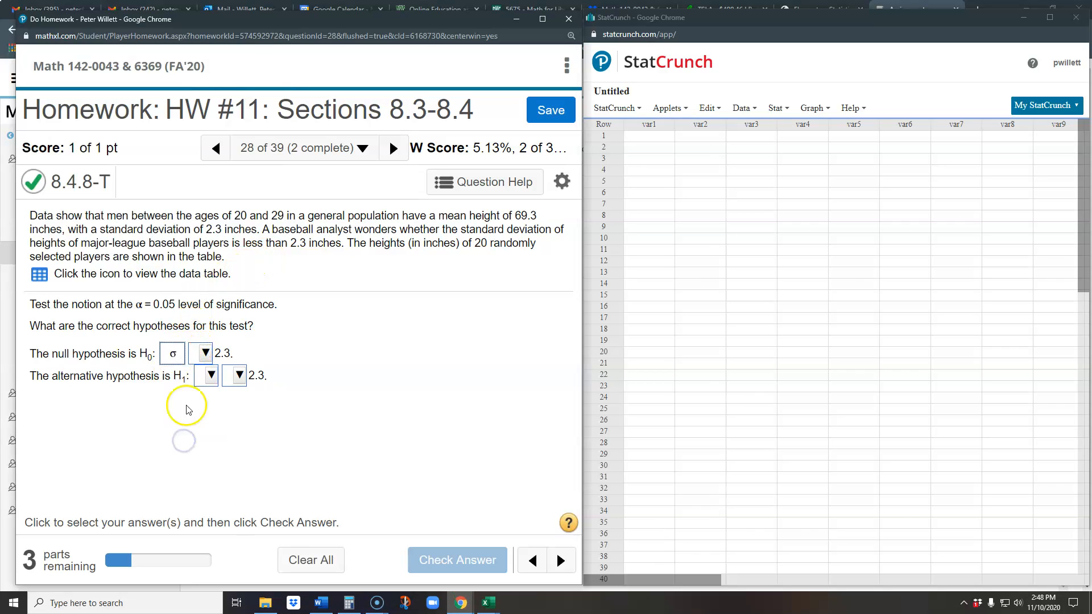
left_click(201, 355)
left_click(214, 422)
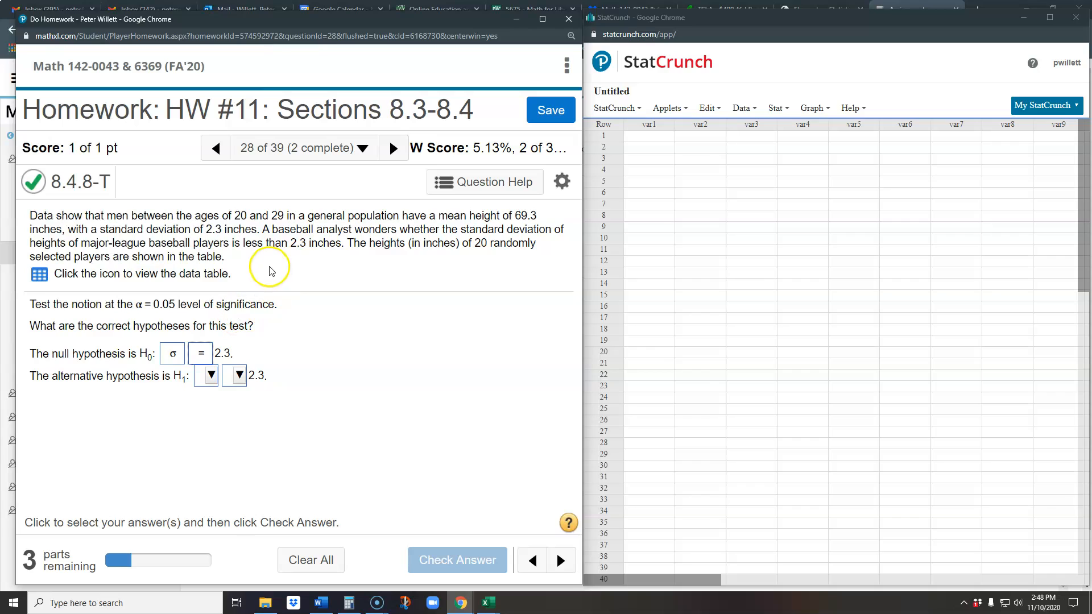
- Set the alternative hypothesis to σ < 2.3 and submit the hypotheses for checking
left_click(212, 377)
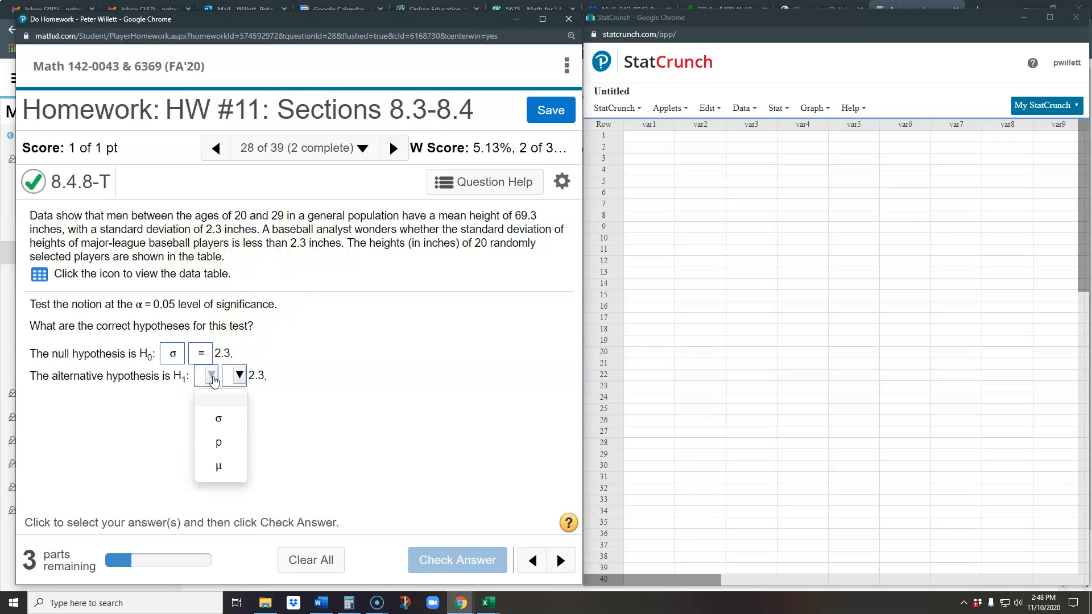
left_click(218, 418)
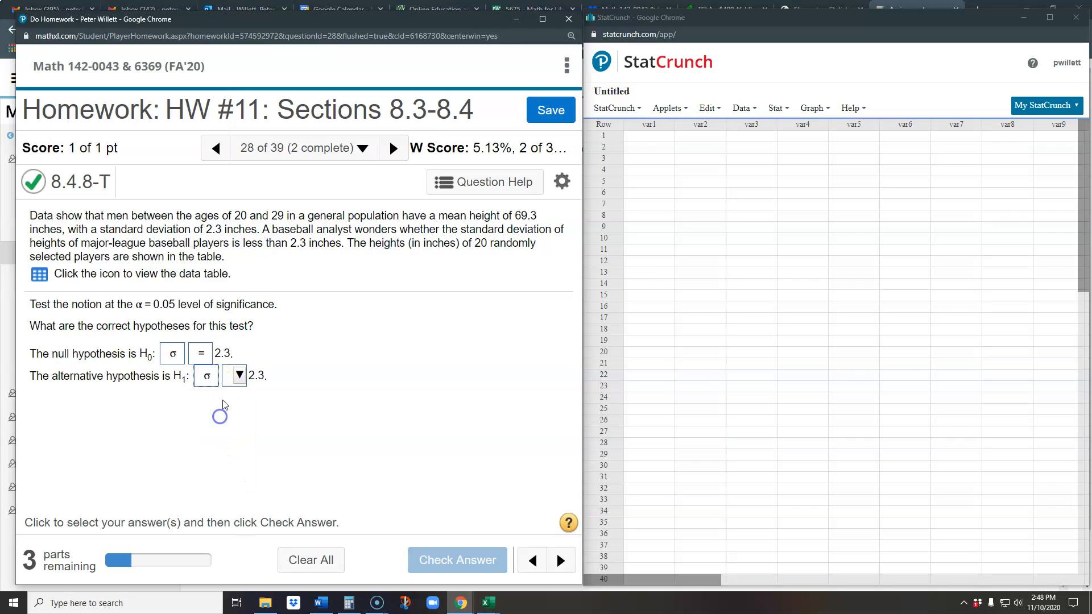
left_click(240, 380)
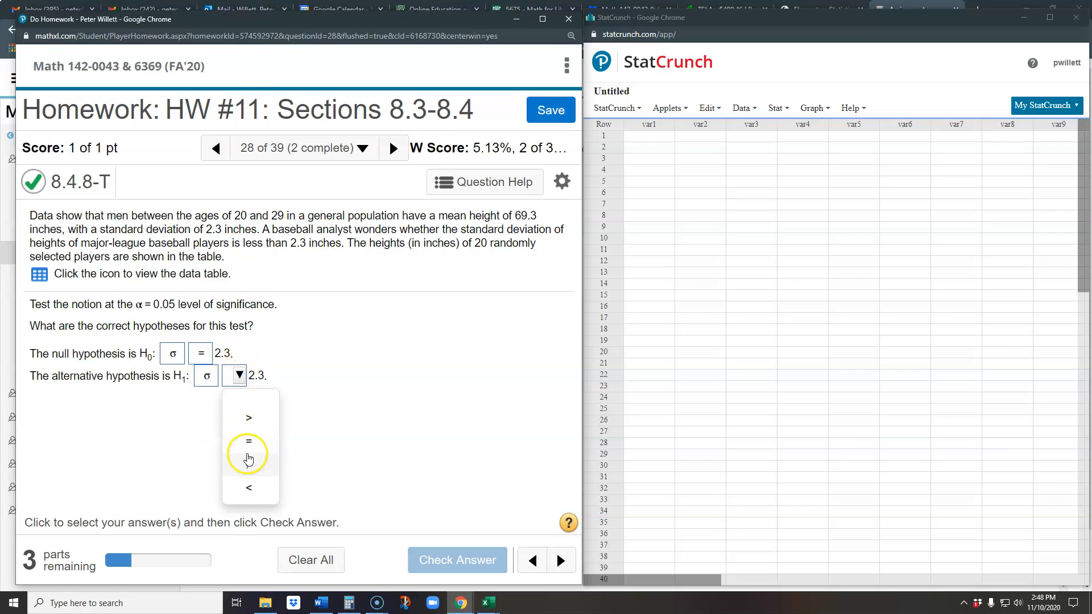
left_click(251, 485)
left_click(440, 563)
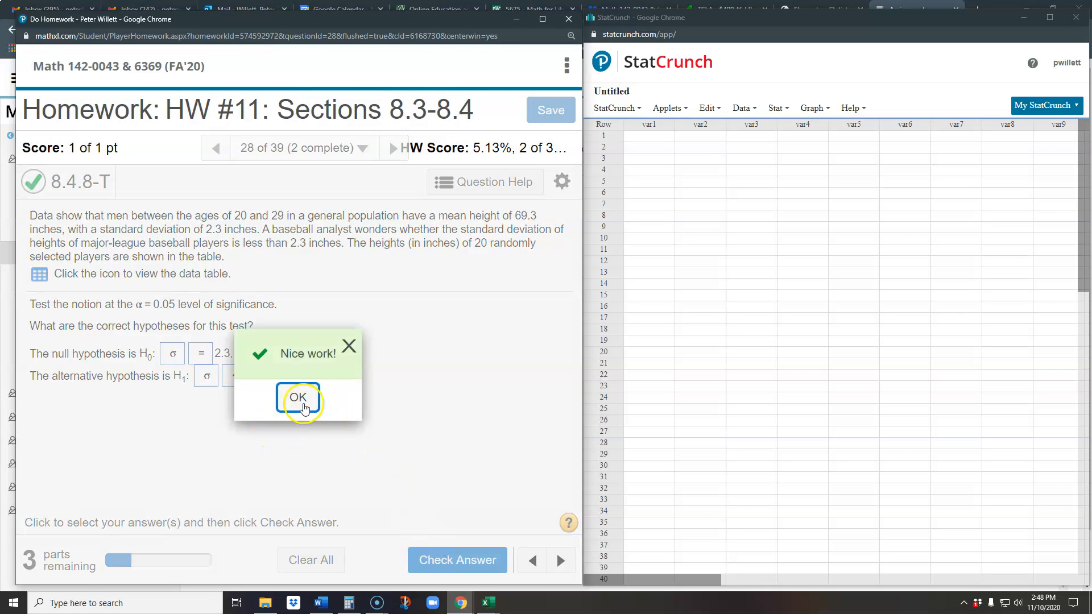
left_click(298, 398)
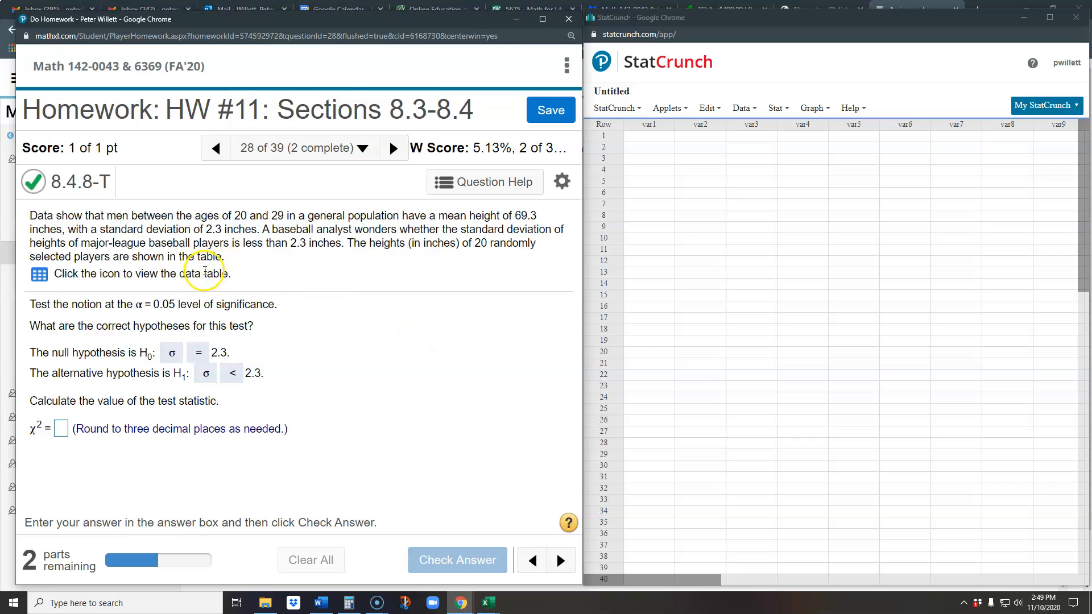
- Open the question's player height data table in StatCrunch
left_click(36, 276)
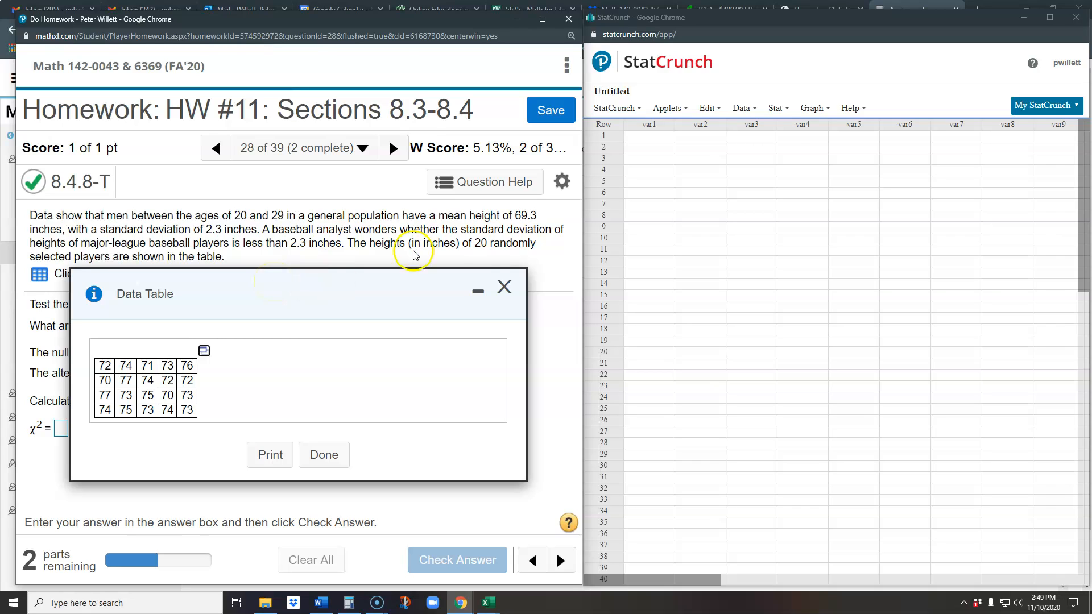
left_click(204, 352)
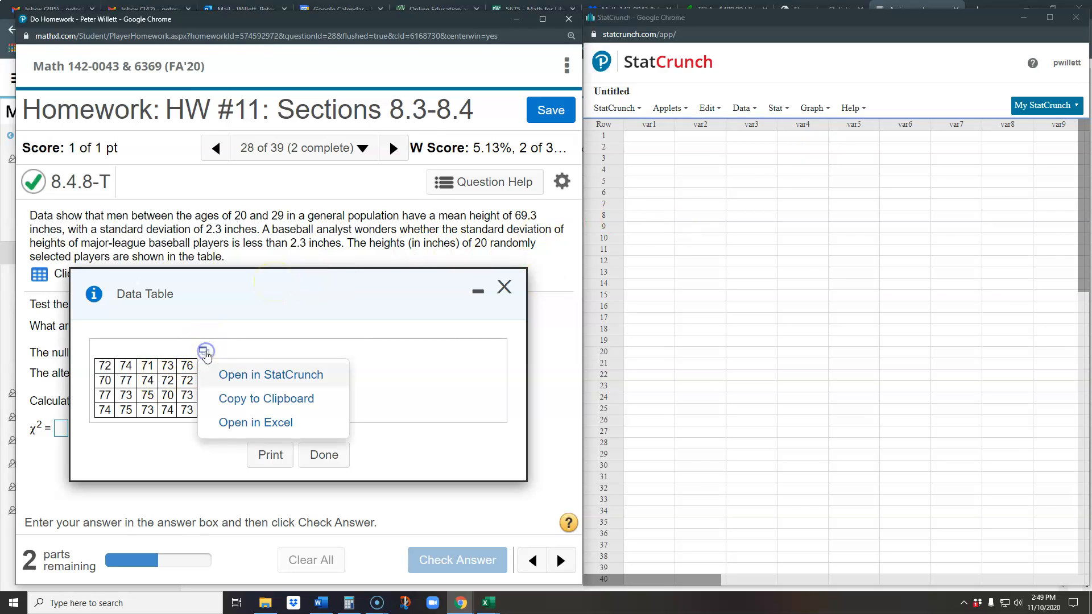
left_click(269, 375)
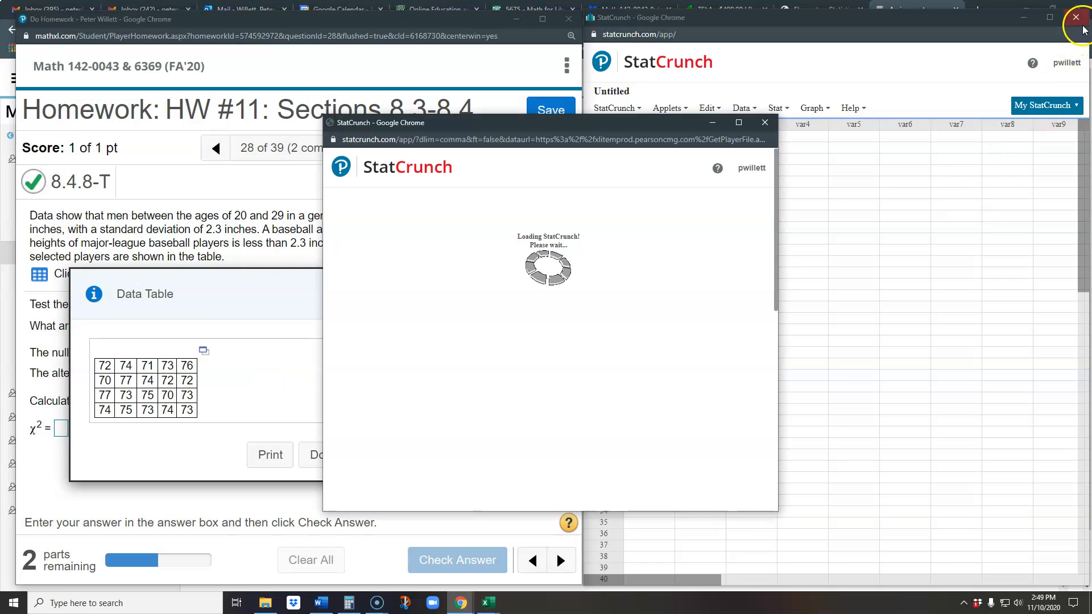
- Close the blank StatCrunch window and the Data Table dialog, and place the new data set window beside the homework, extended to nearly full height
left_click(1076, 19)
left_click_drag(523, 126, 799, 28)
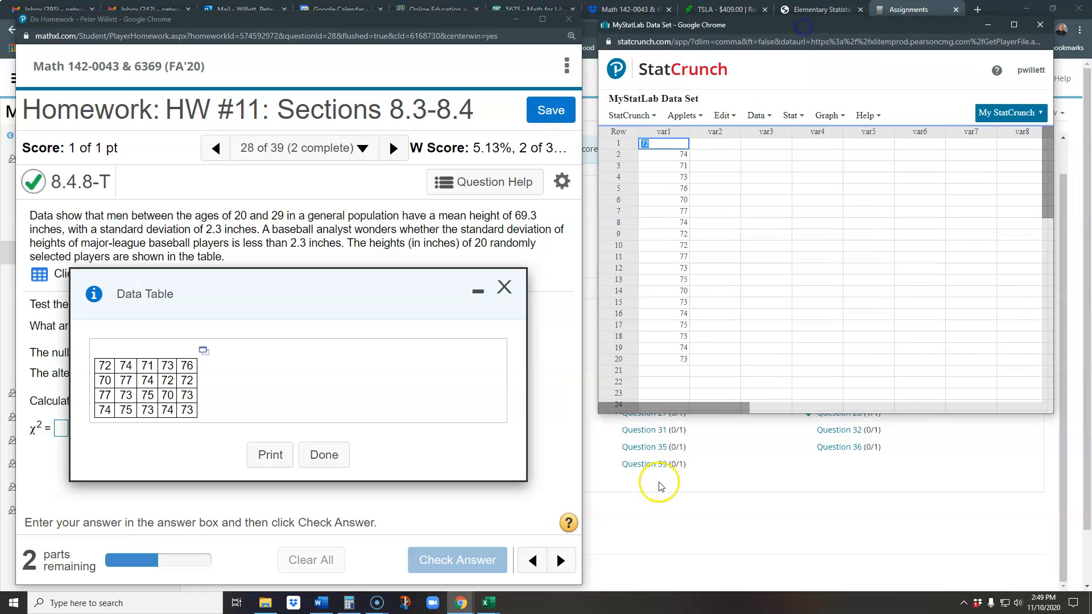
left_click_drag(804, 413, 778, 583)
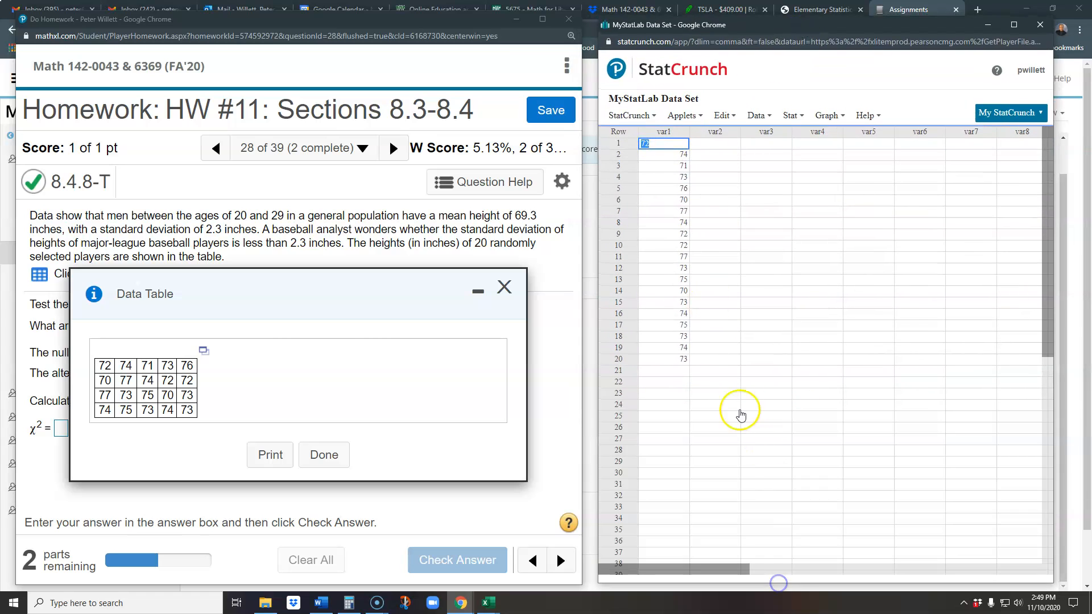
left_click(506, 289)
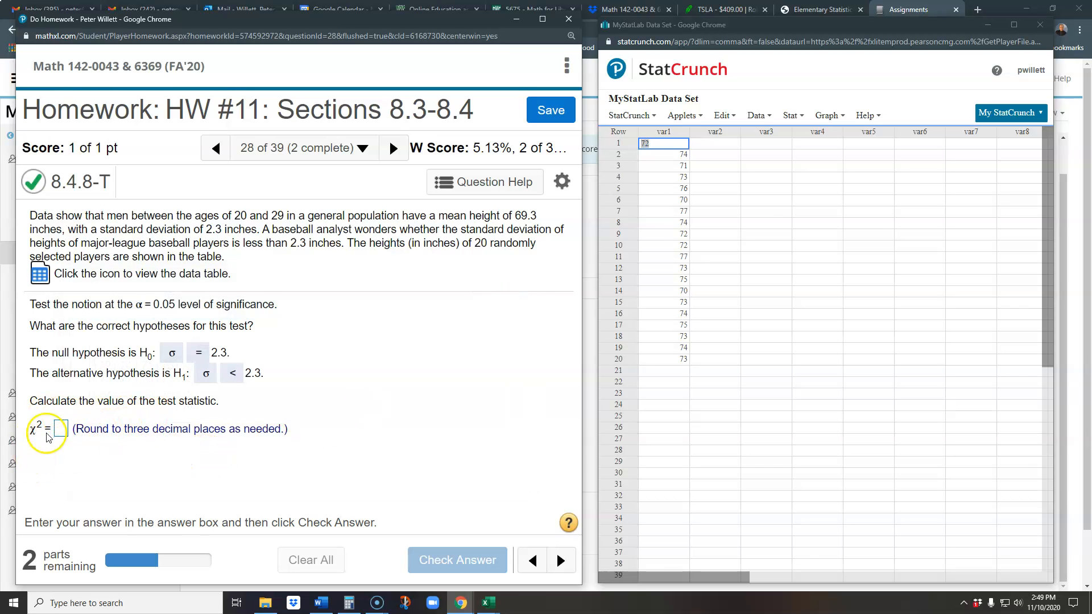
- Start a one-sample variance test with data and select var1 as its column
left_click(793, 121)
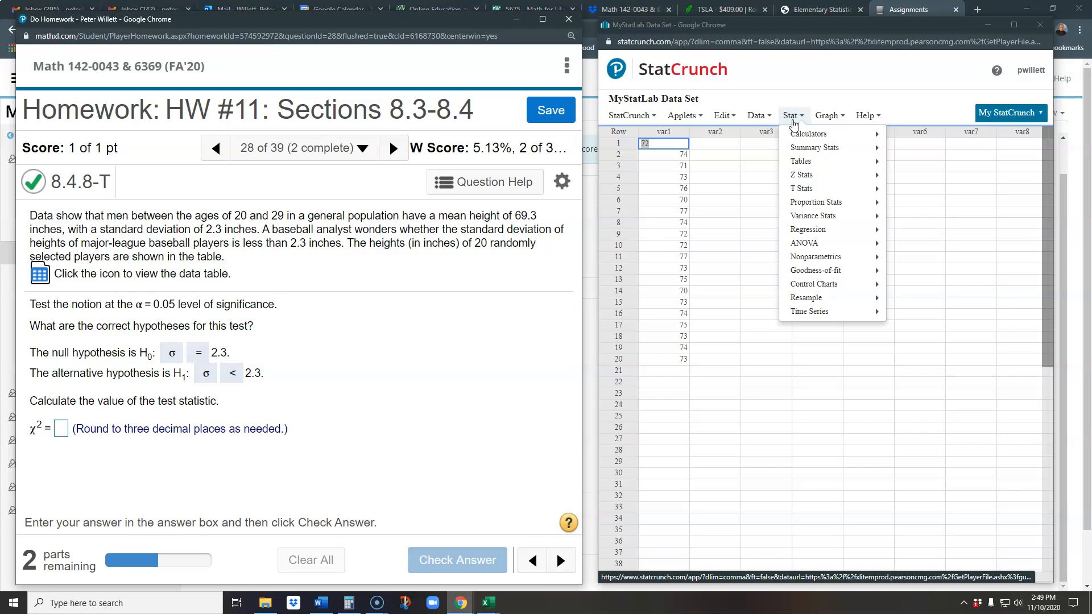
left_click(813, 219)
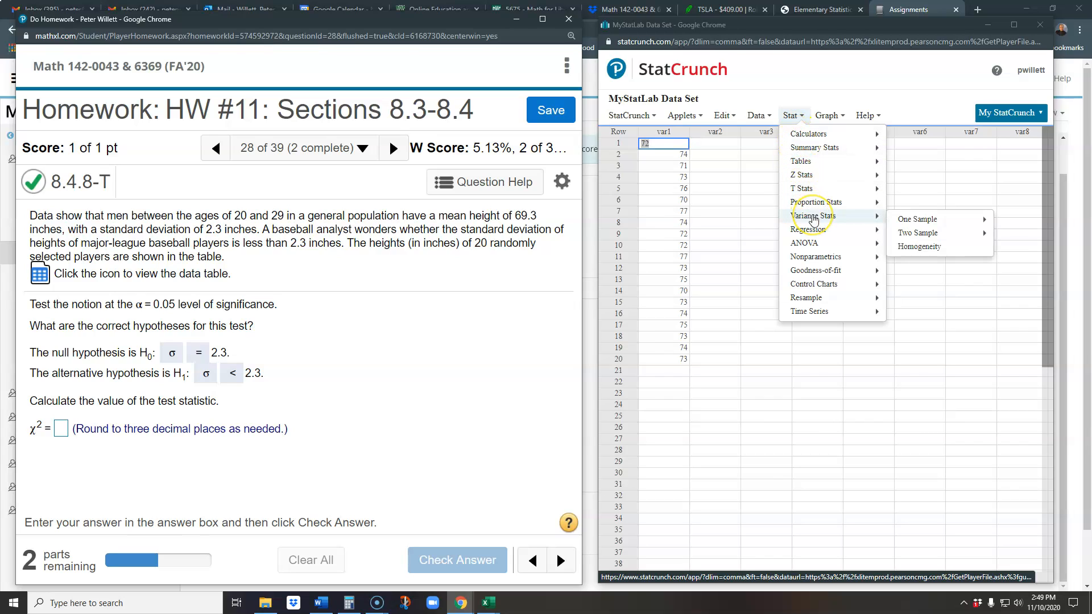
left_click(846, 215)
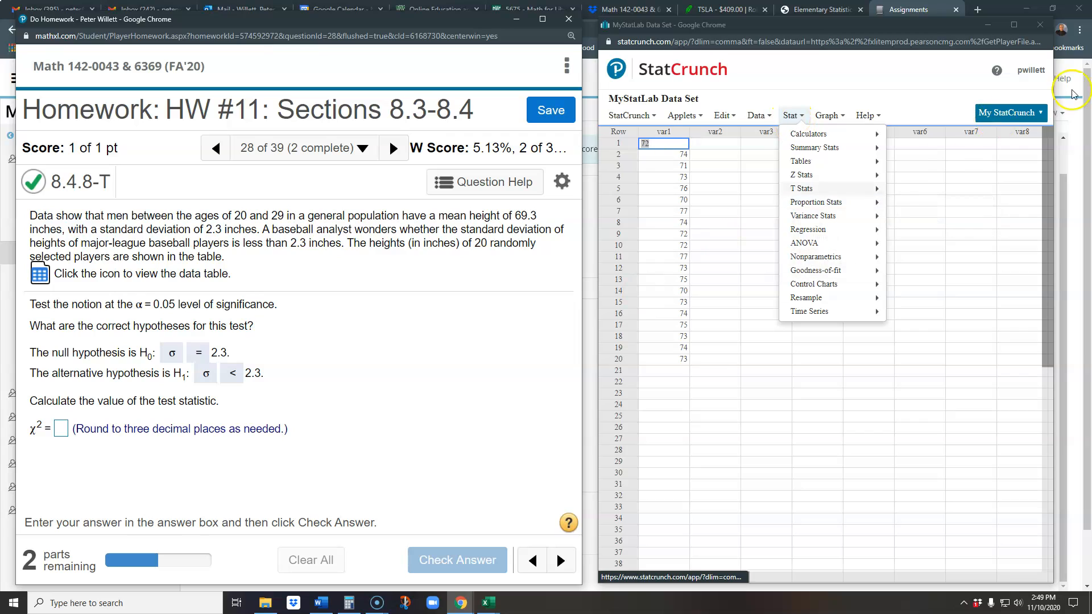
mouse_move(820, 219)
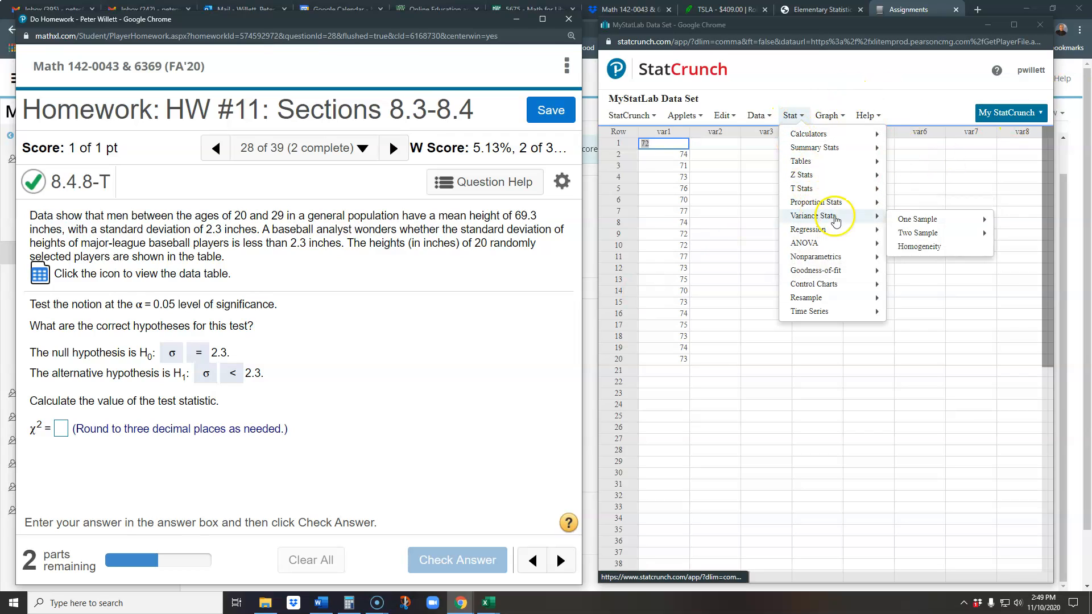
mouse_move(921, 219)
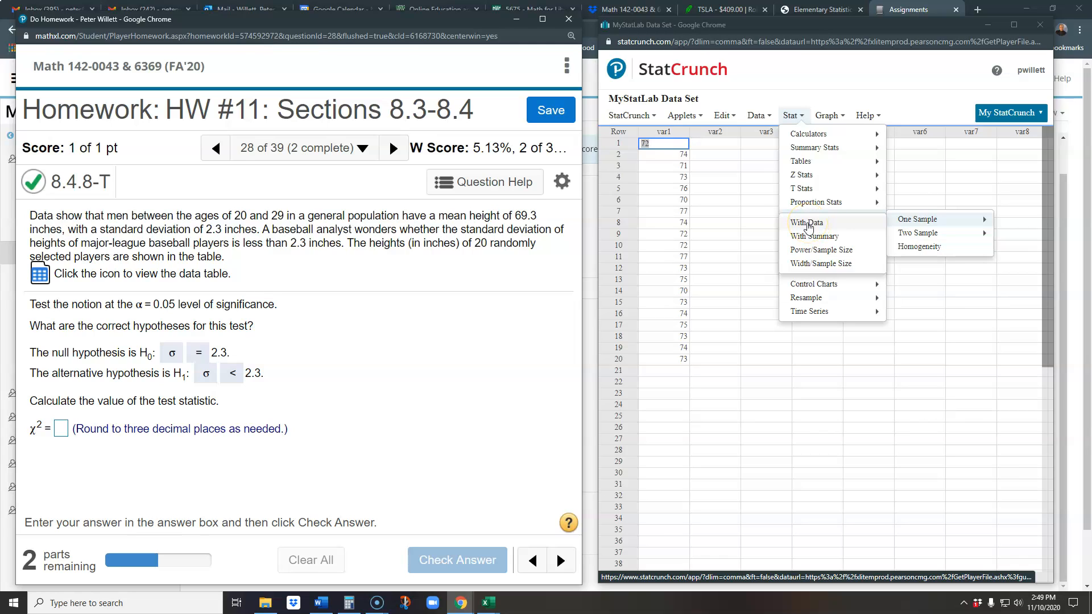
left_click(808, 224)
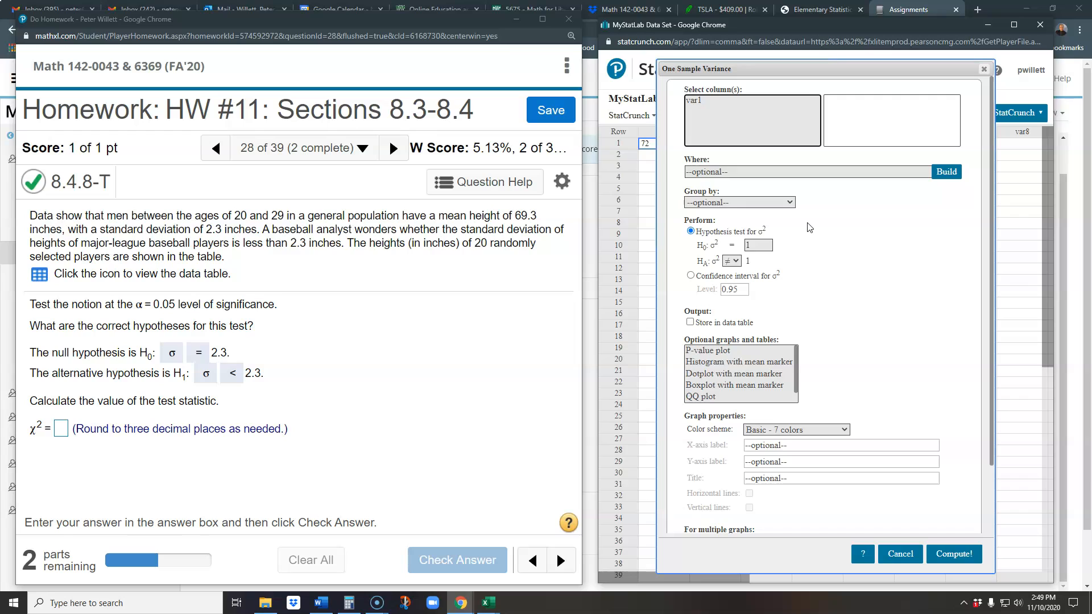
left_click(693, 101)
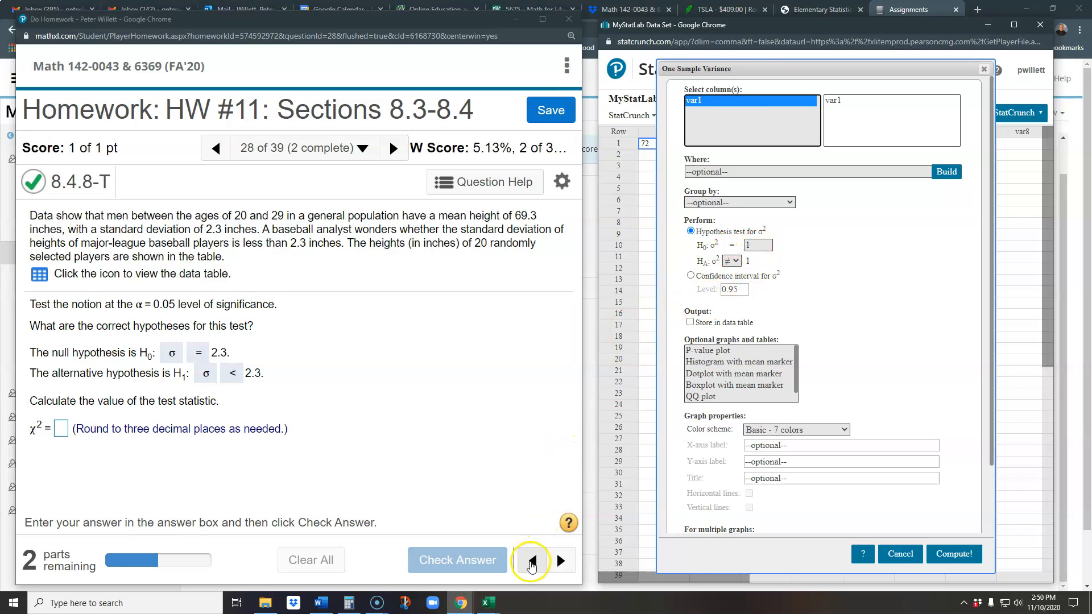
- Switch to Calculator, square 2.3 and copy the result
left_click(348, 603)
left_click(441, 506)
left_click(476, 527)
left_click(476, 506)
left_click(379, 423)
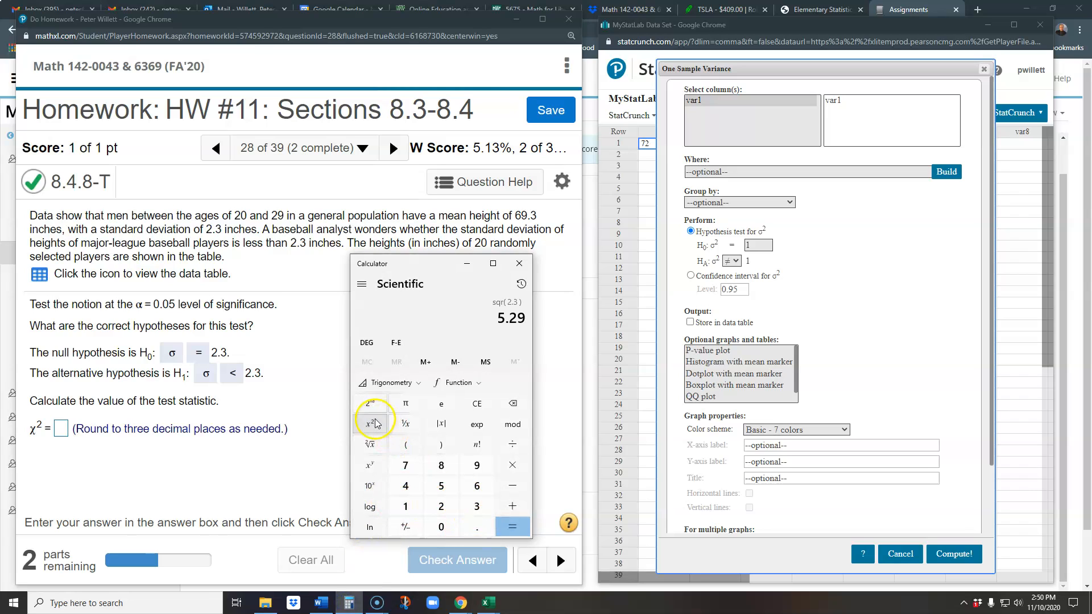
left_click_drag(495, 324, 526, 324)
key("ctrl+c")
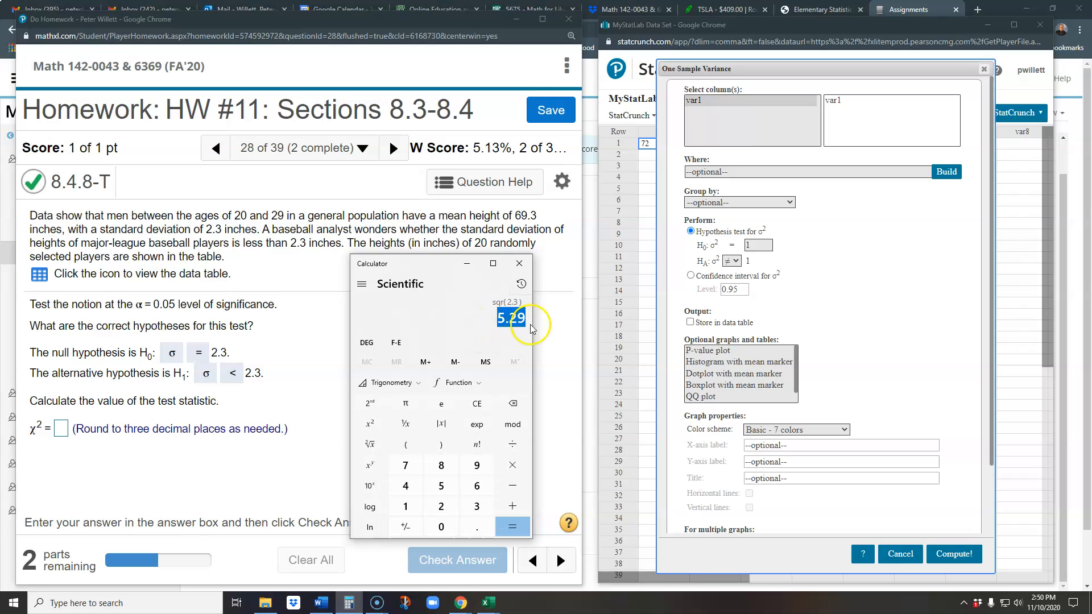
- Set the null variance to 5.29 with a less-than alternative and compute the hypothesis test, closing Calculator
left_click(752, 245)
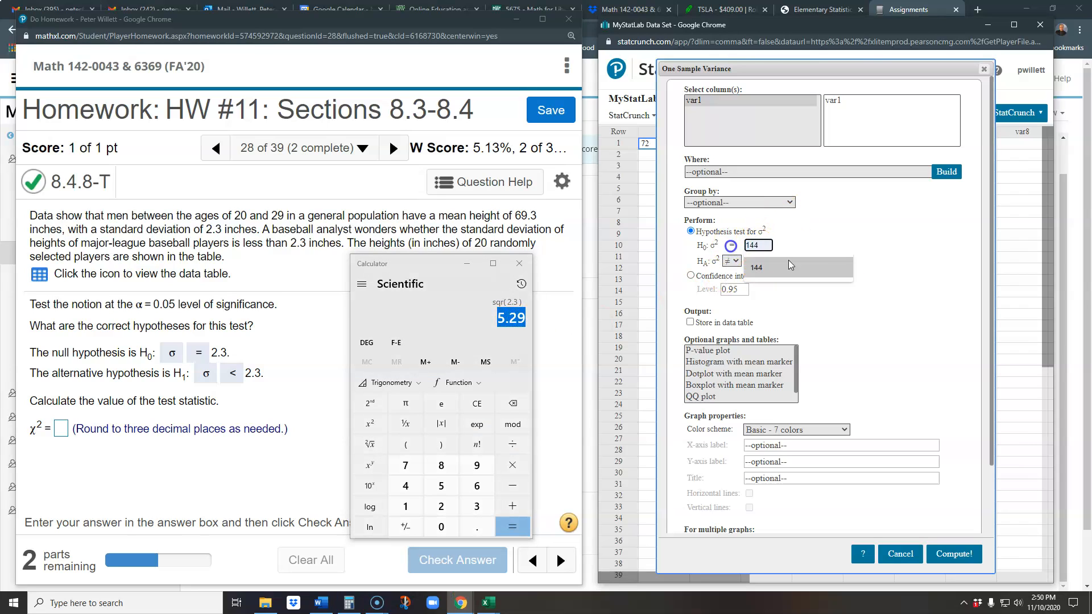
key("ctrl+v")
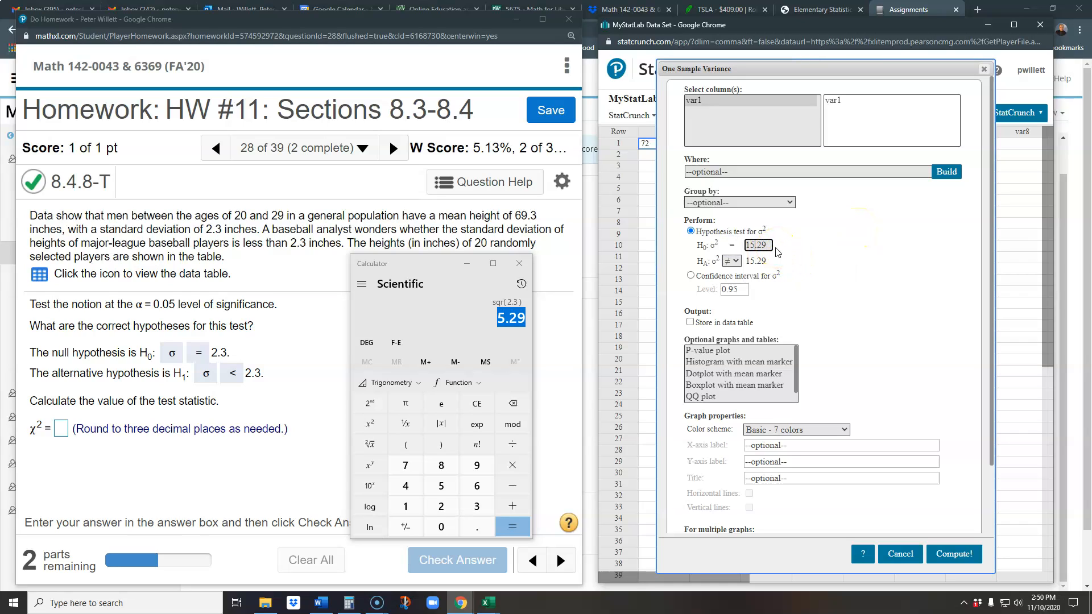
key("BackSpace")
left_click(734, 261)
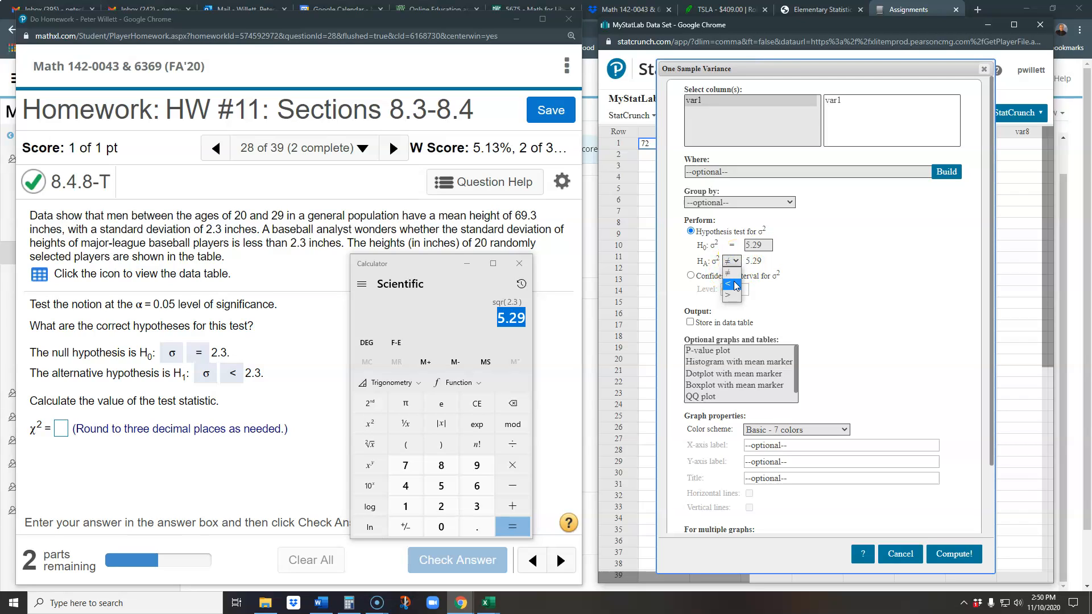
left_click(734, 285)
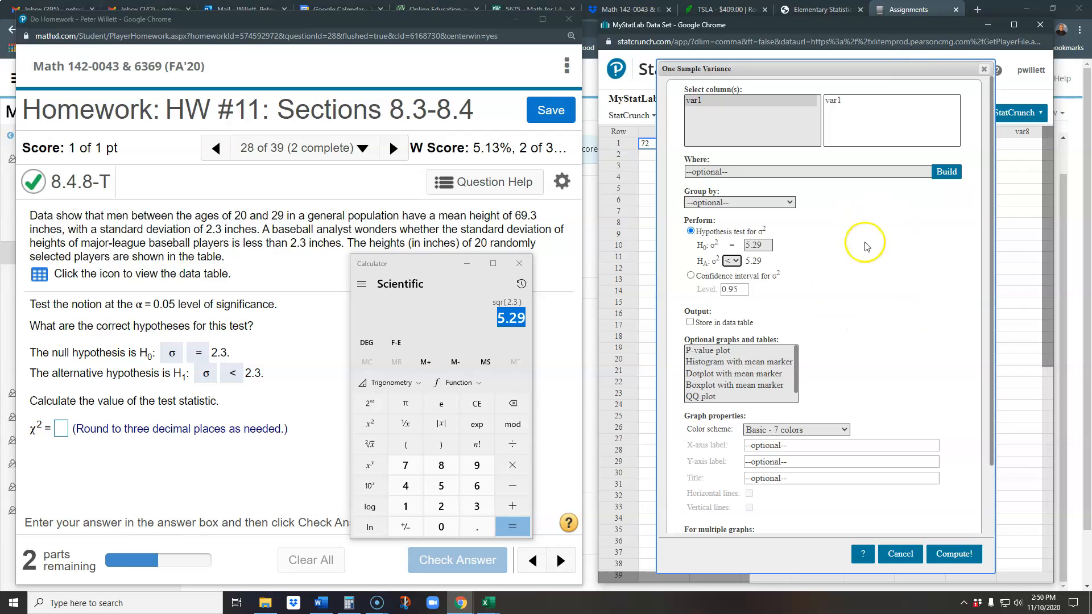
left_click(519, 264)
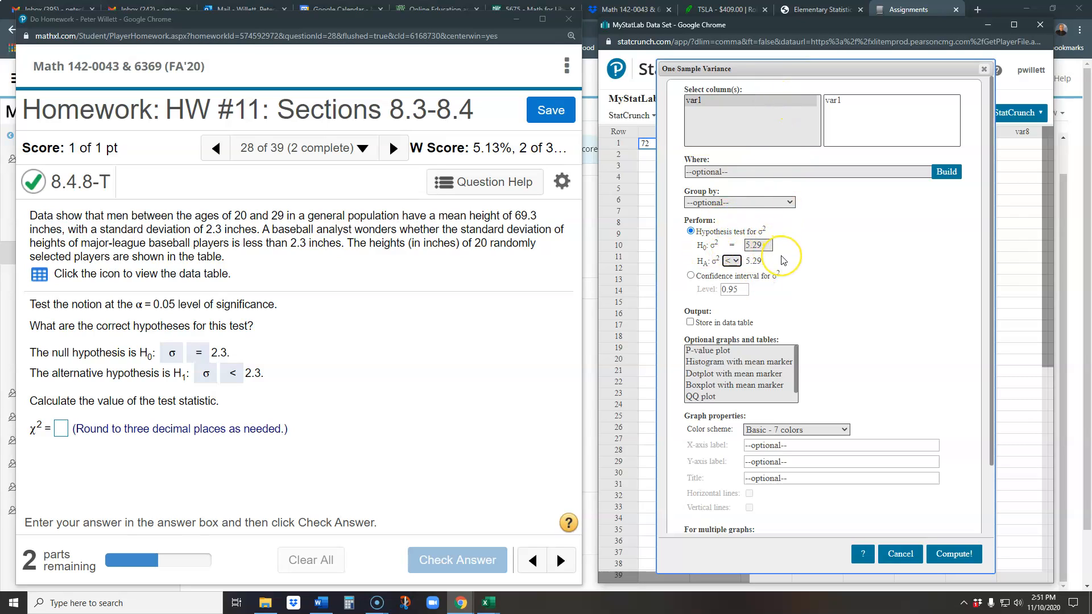
left_click(952, 557)
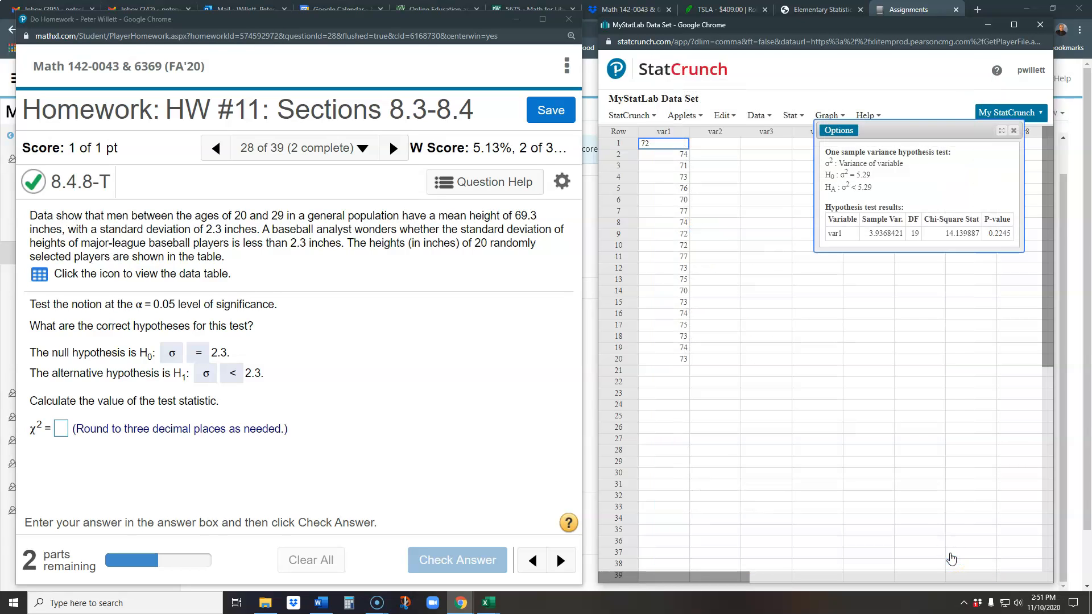
- Enter the chi-square statistic from the test results as 14.140, rounded to three decimals, and submit it for checking
left_click_drag(907, 145, 857, 221)
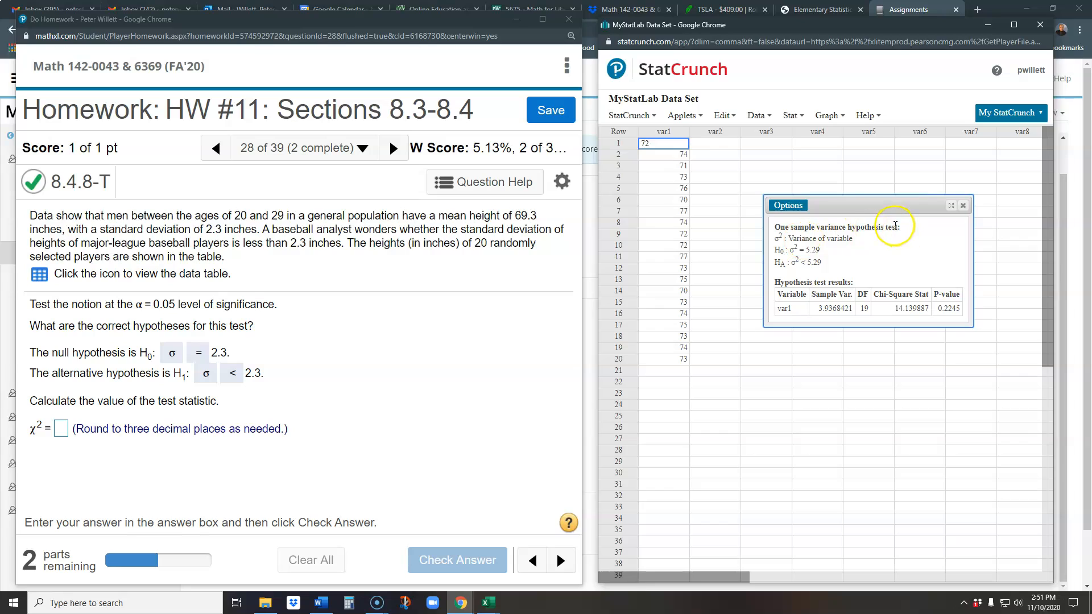
left_click(900, 307)
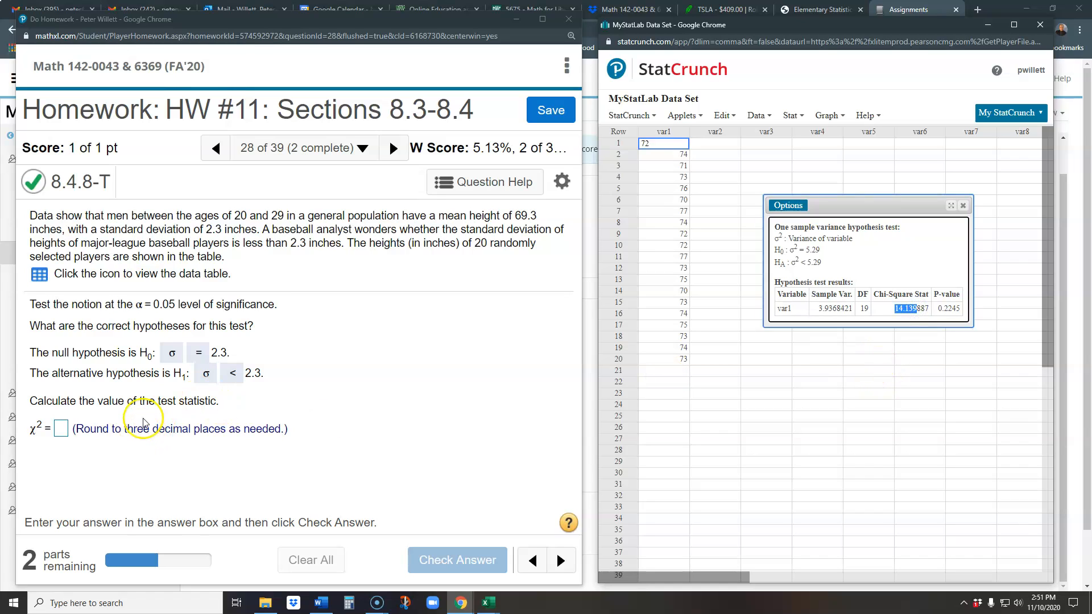
left_click(62, 432)
type("14.139")
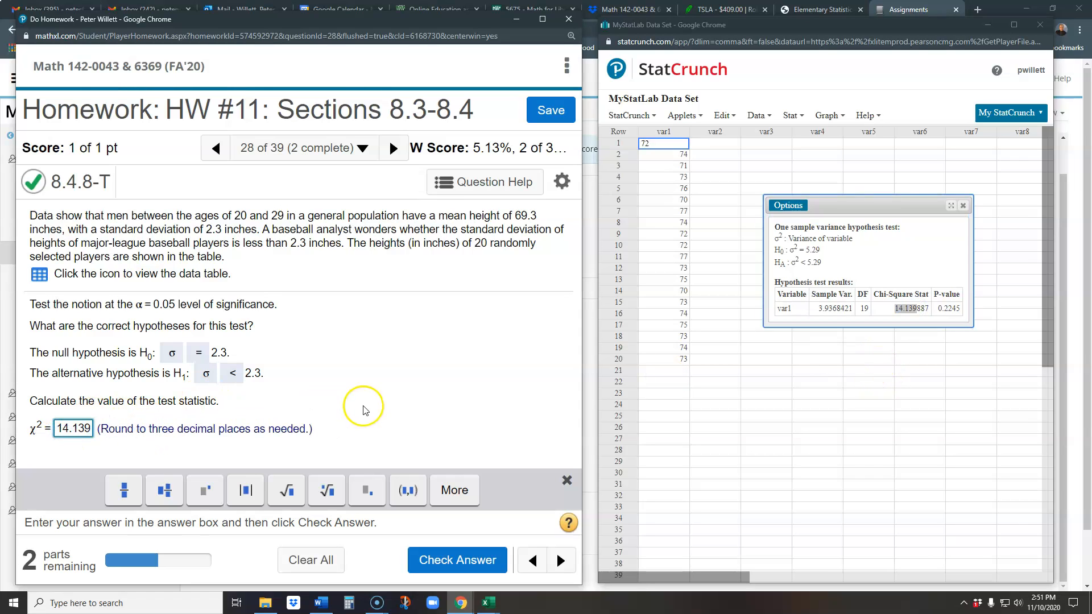
key("BackSpace")
key("BackSpace")
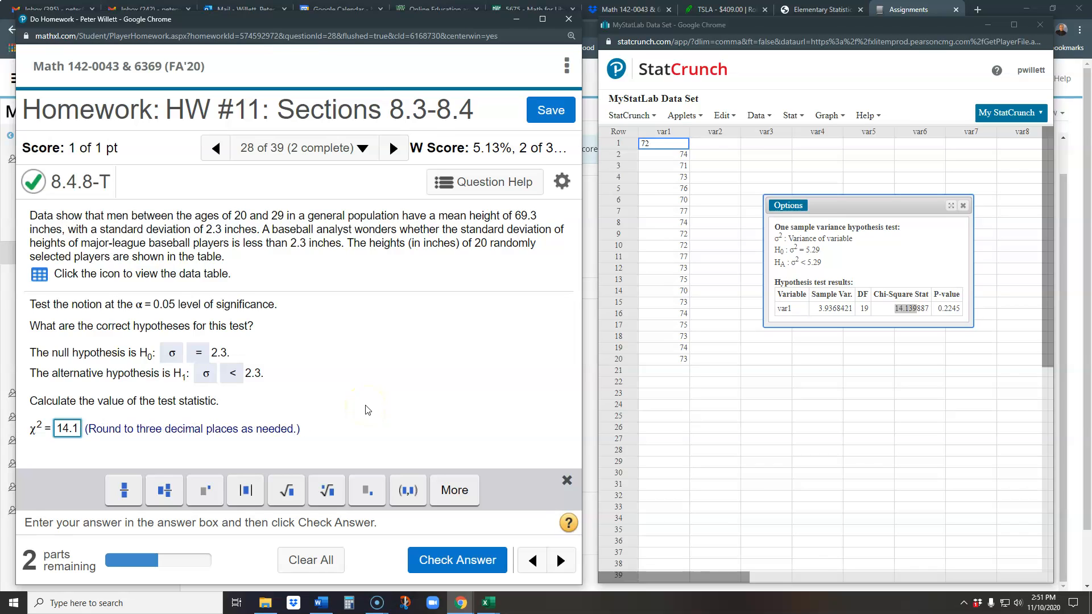
type("40")
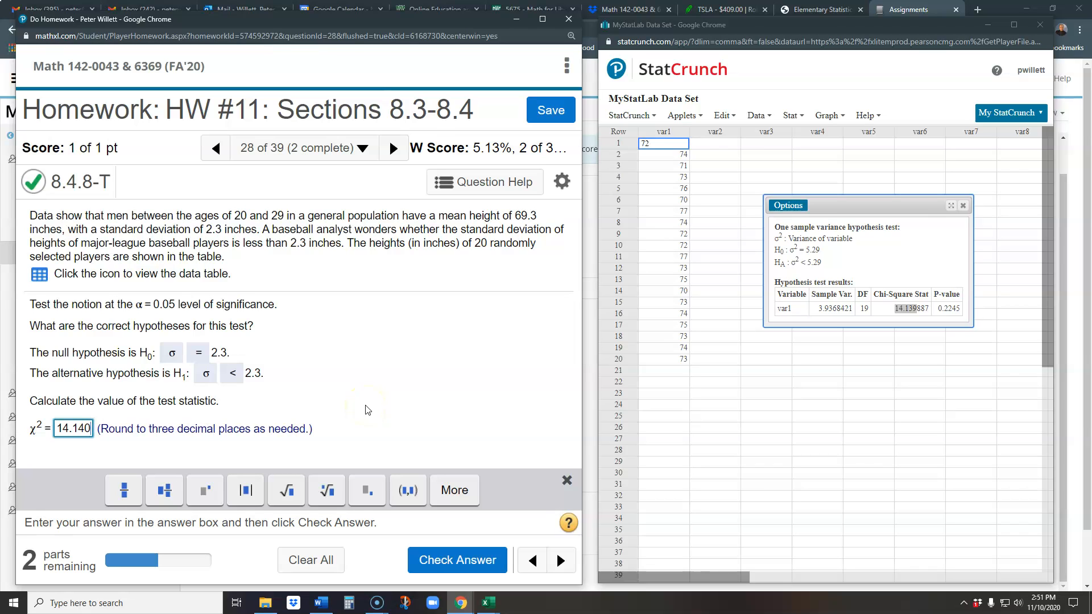
left_click(461, 554)
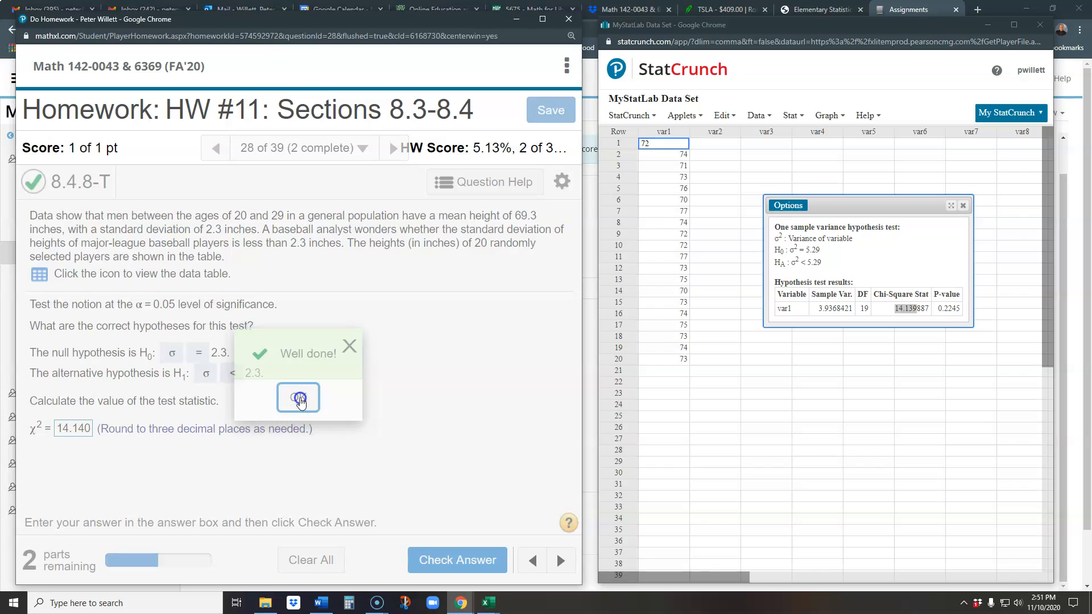
- Copy the P-value from the StatCrunch results, enter it as 0.225 rounded to three decimals, and submit it for checking
left_click(301, 408)
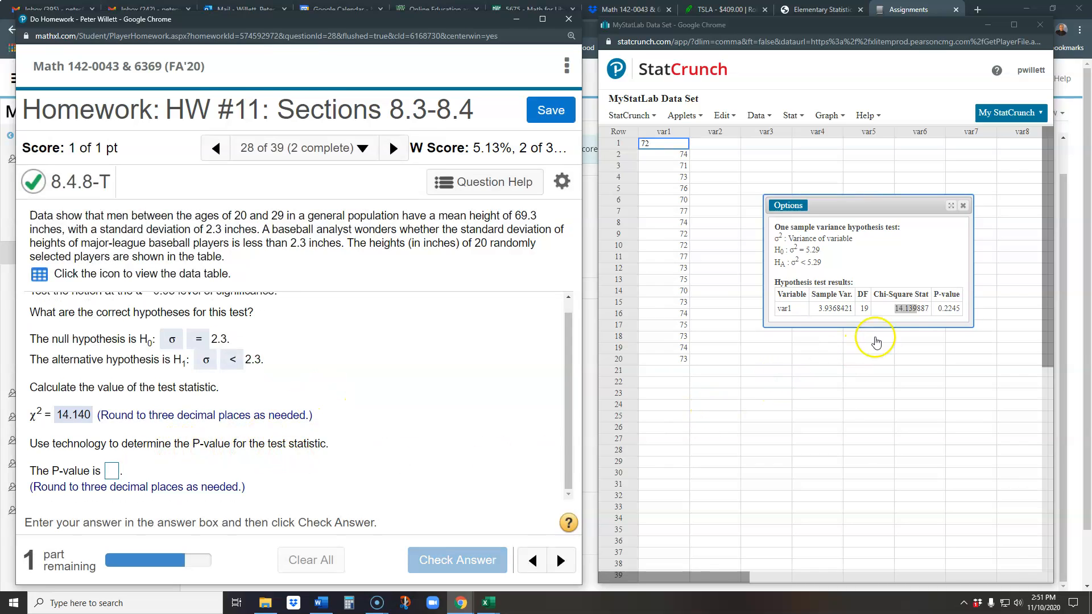
double_click(927, 307)
double_click(953, 309)
key("ctrl+c")
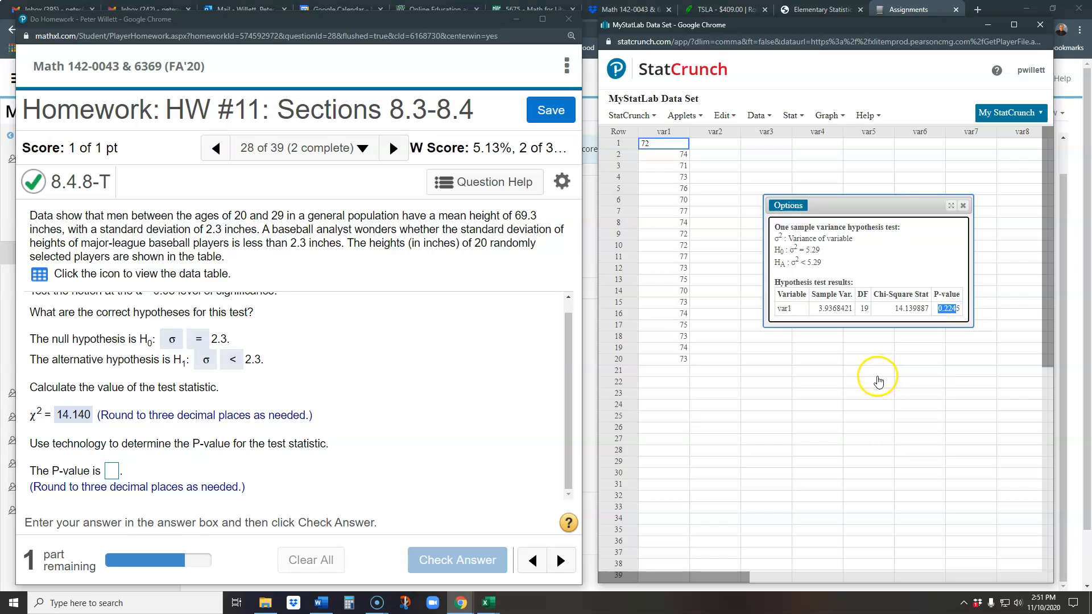
left_click(111, 471)
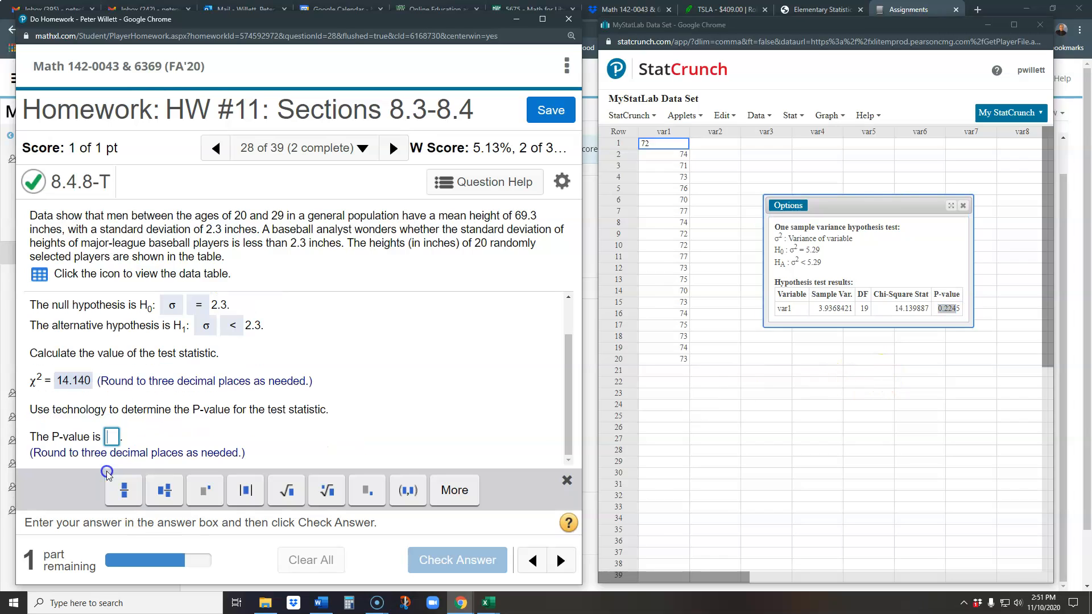
key("ctrl+v")
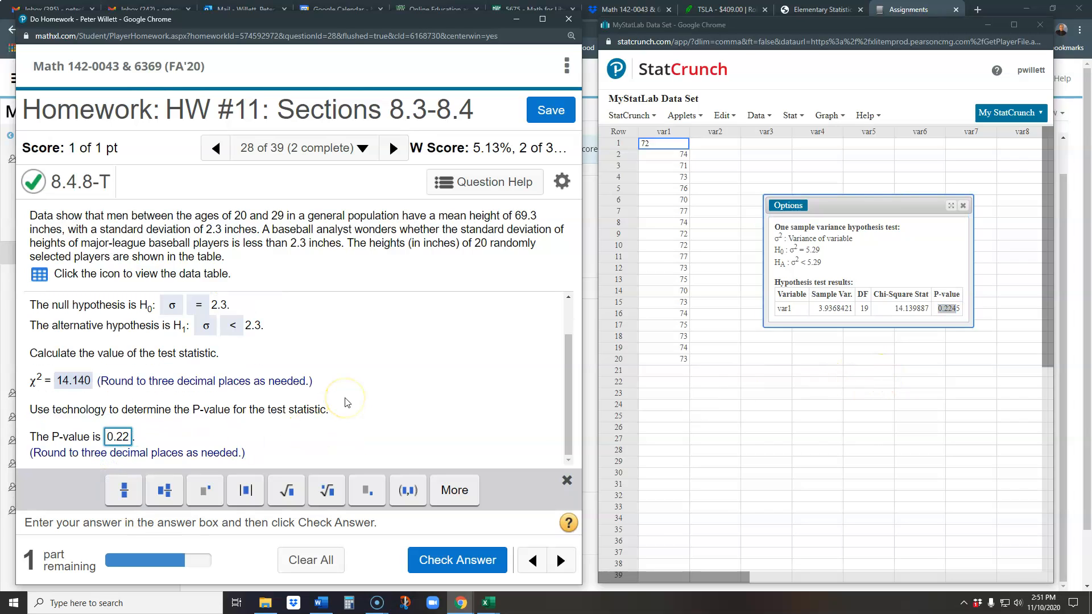
left_click(455, 560)
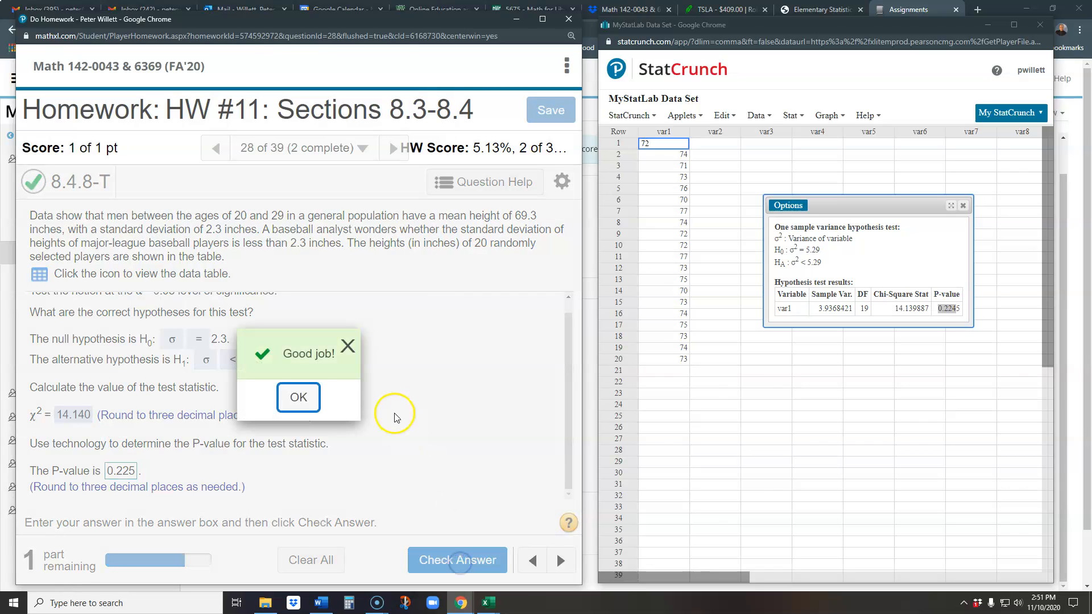
left_click(296, 399)
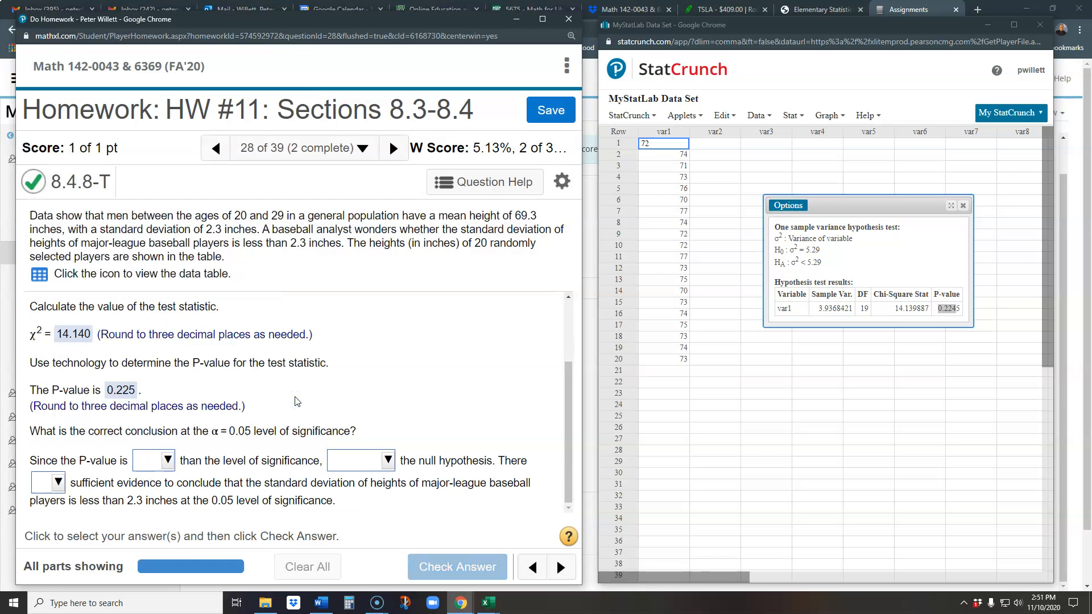
- Complete the conclusion statement with "greater", "do not reject" and "is not", and submit it for checking
left_click_drag(570, 373, 568, 479)
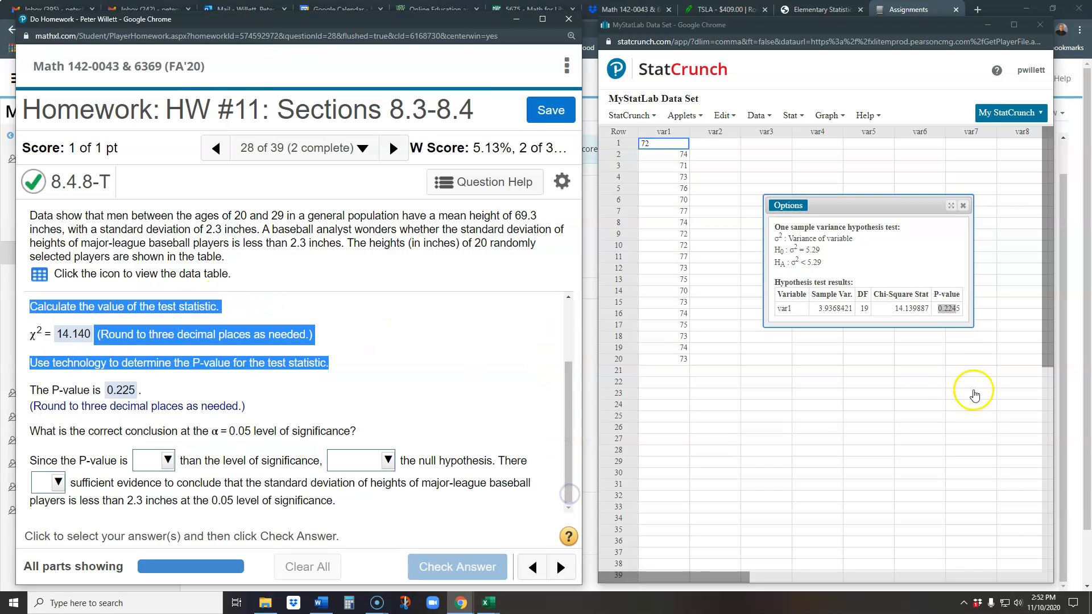
left_click(411, 333)
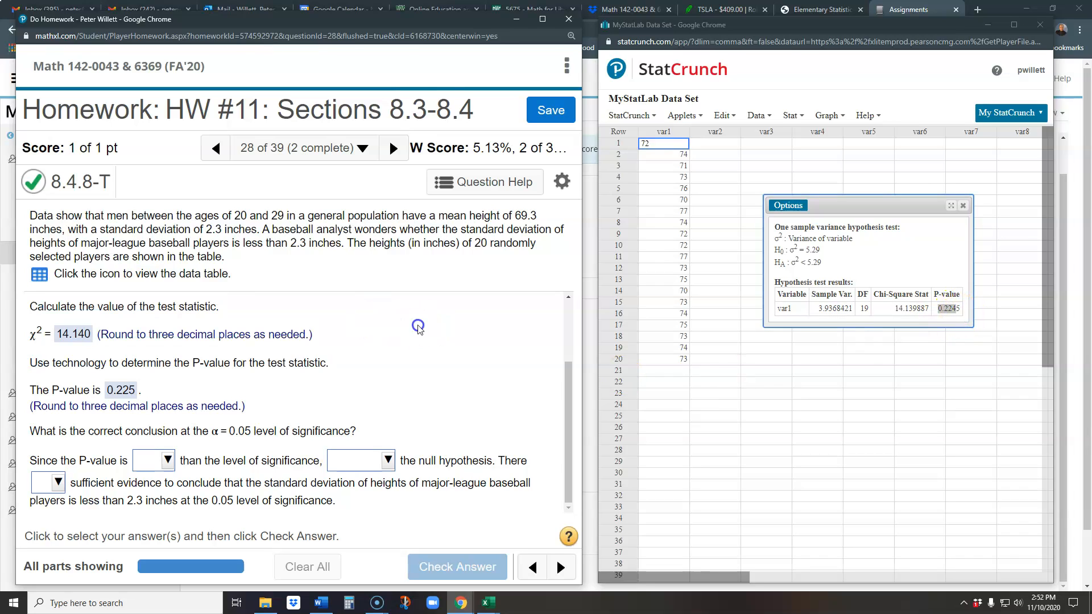
left_click(168, 460)
left_click(170, 534)
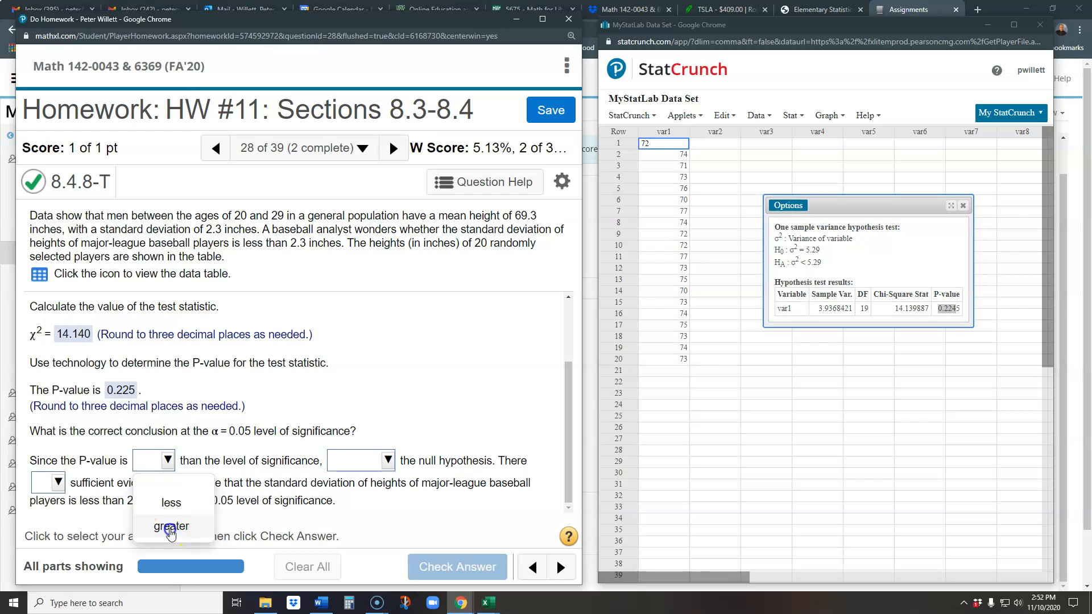
left_click(392, 464)
left_click(390, 529)
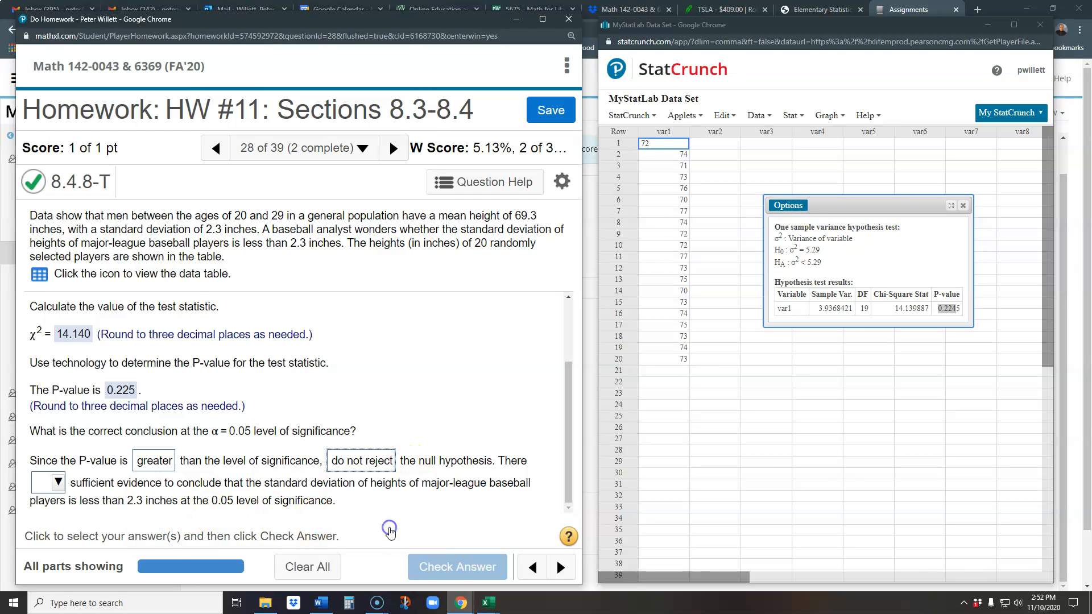
left_click(56, 483)
left_click(64, 548)
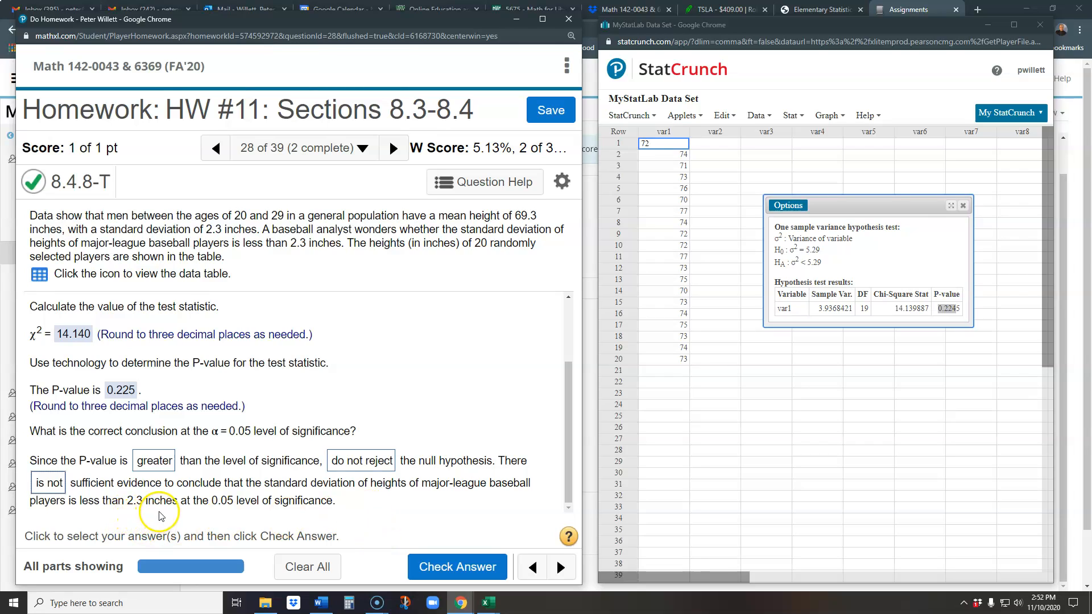
left_click(435, 569)
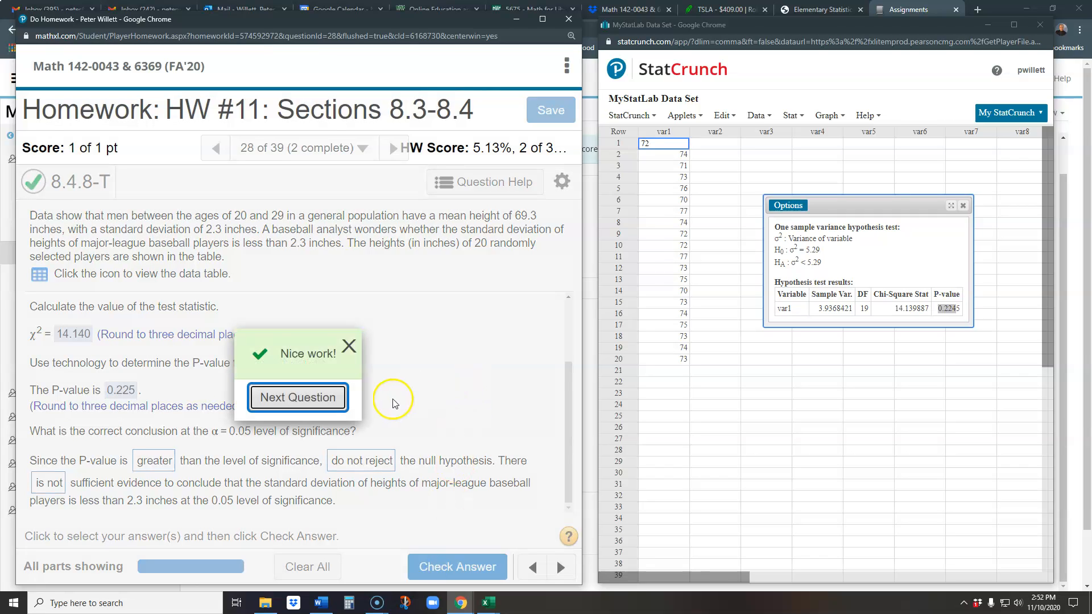